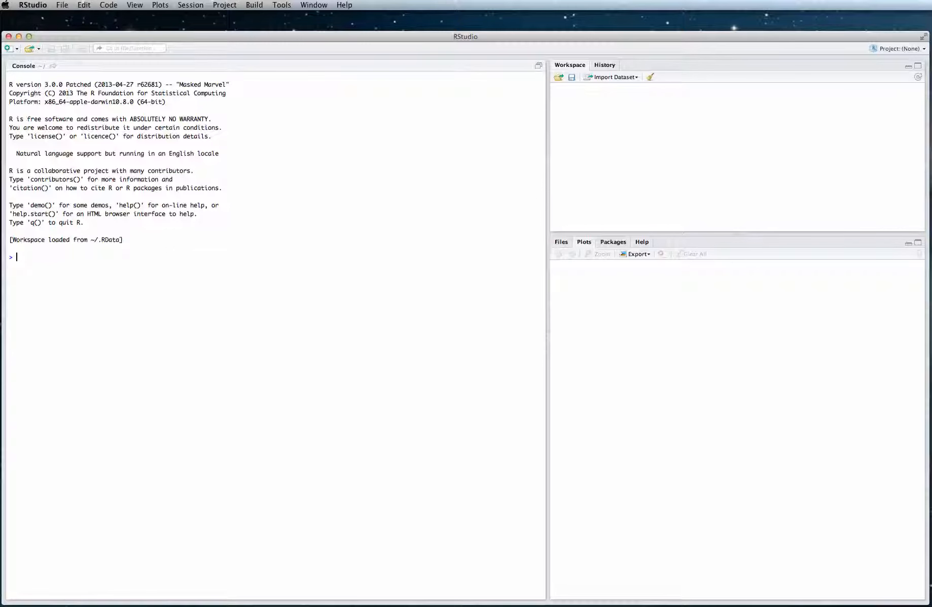
Load the SSDforR package from the installed packages list and run require(SSDforR) in the console
click(613, 243)
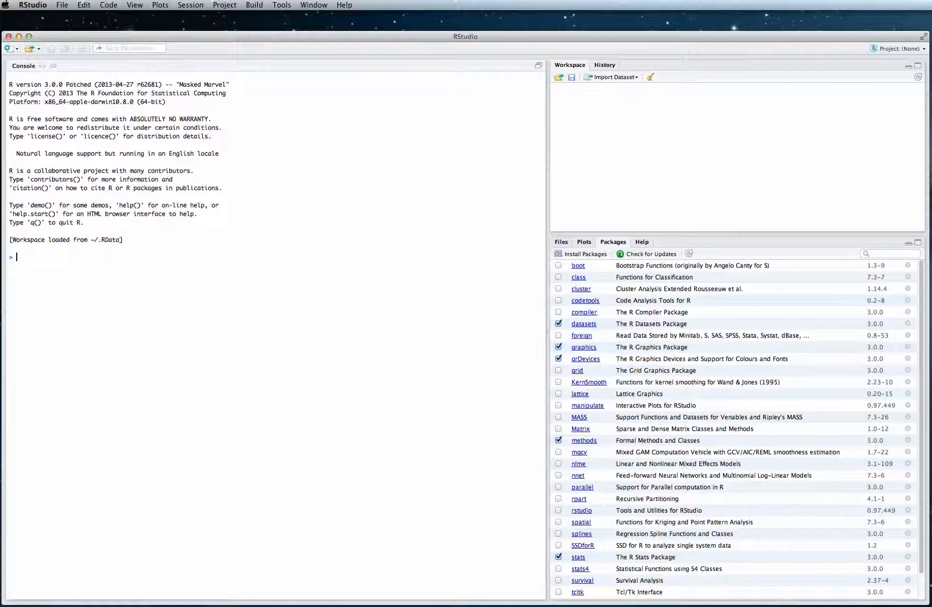
click(558, 545)
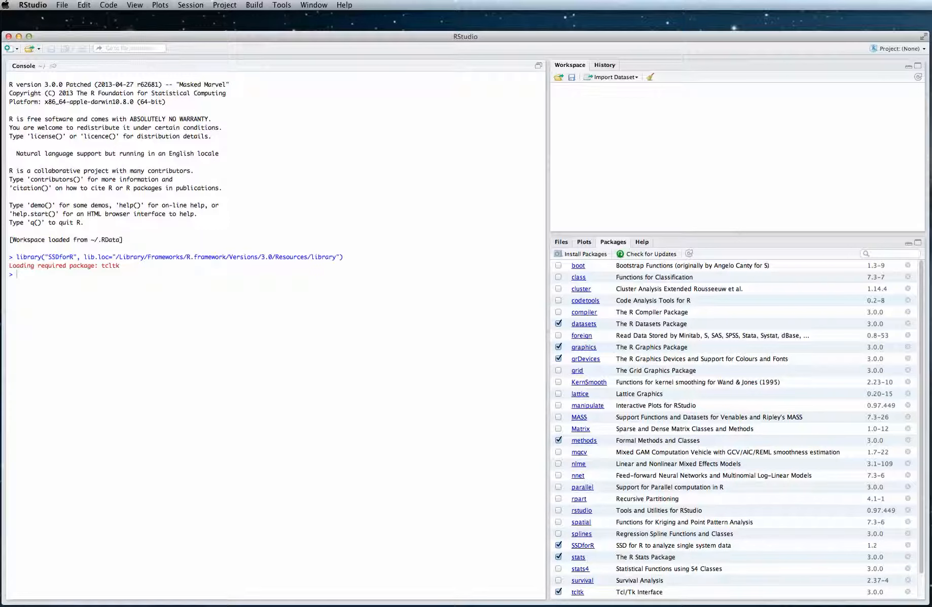
text(require(SSDforR)
key(Return)
Switch to Safari and review the getting-started instructions and example data downloads on the ssdanalysis.com home page
key(super+Tab)
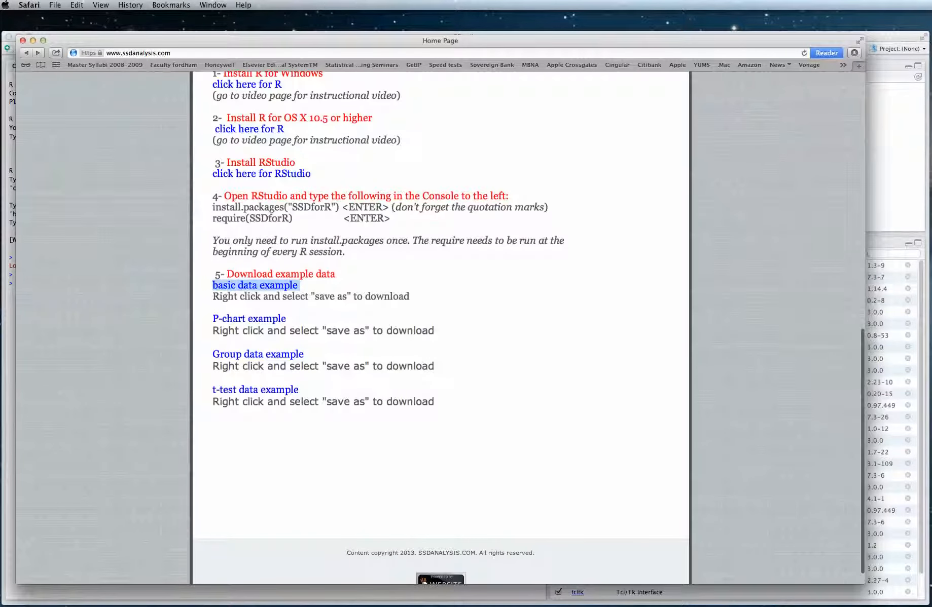
scroll(440, 328, up, 10)
scroll(440, 328, down, 1)
scroll(440, 328, up, 1)
scroll(440, 328, down, 2)
scroll(439, 328, up, 2)
scroll(440, 328, down, 1)
scroll(440, 328, down, 20)
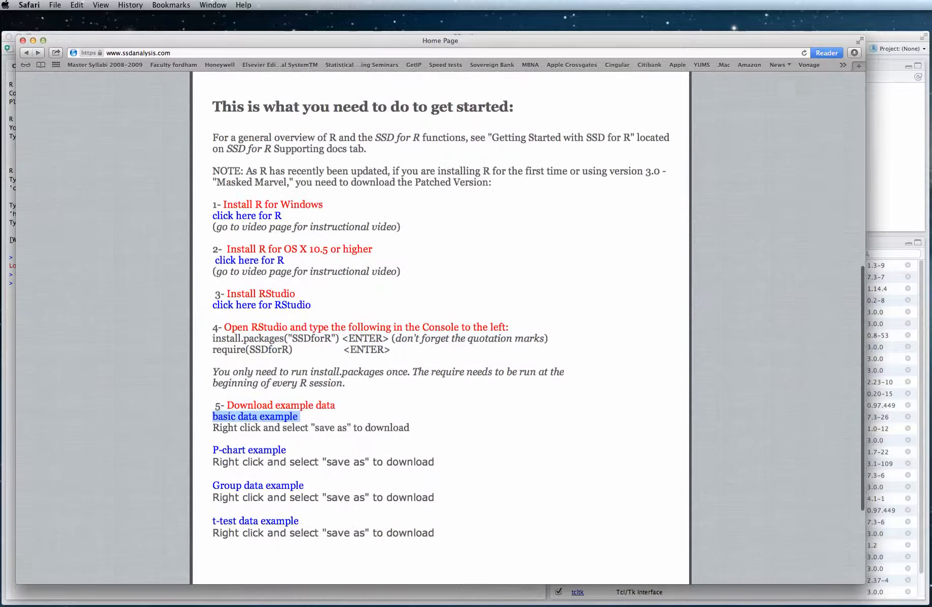
scroll(440, 328, down, 1)
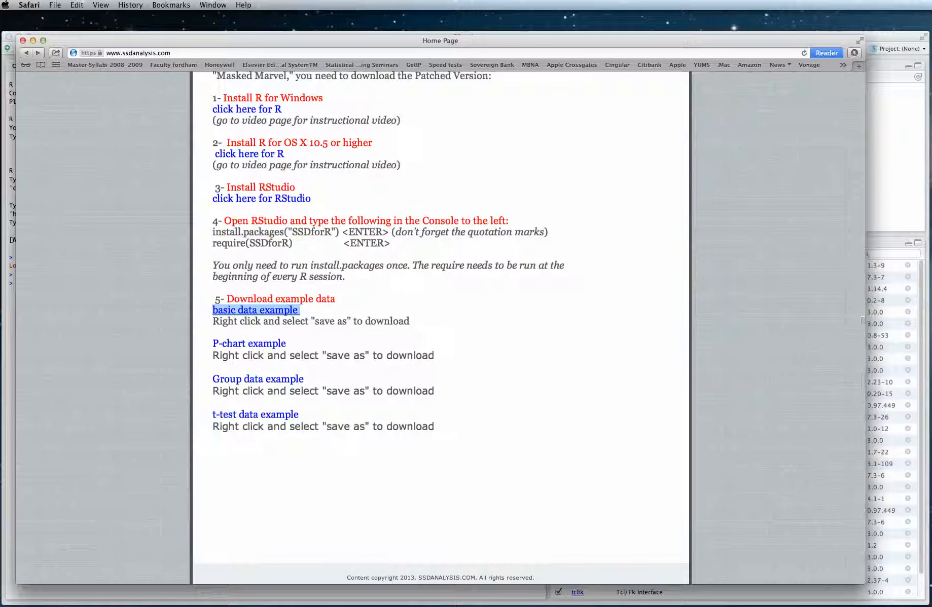
Save the linked basic data example as ssd.csv in the SSD video folder without appending .txt, replacing the existing file
right_click(259, 309)
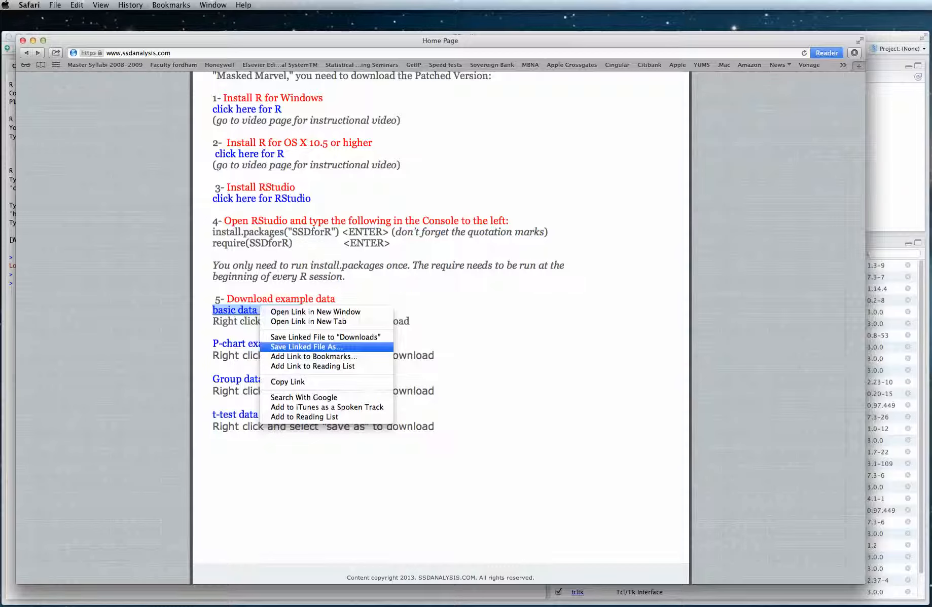
click(306, 347)
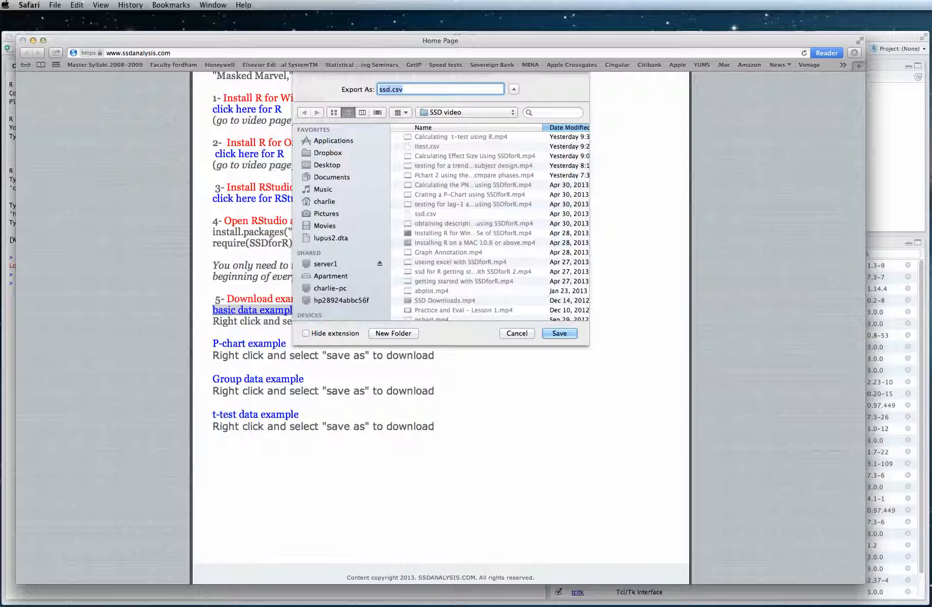
key(Return)
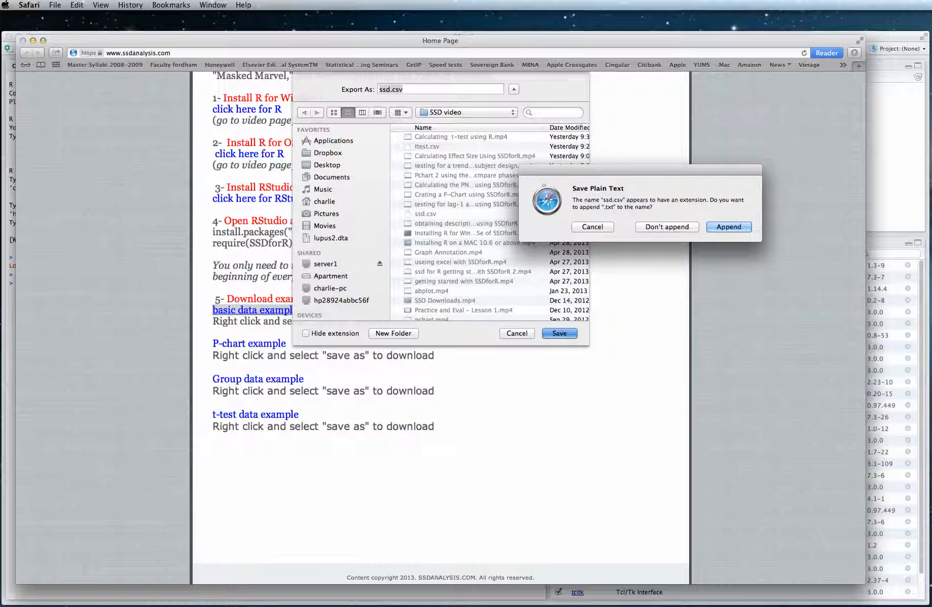
click(666, 227)
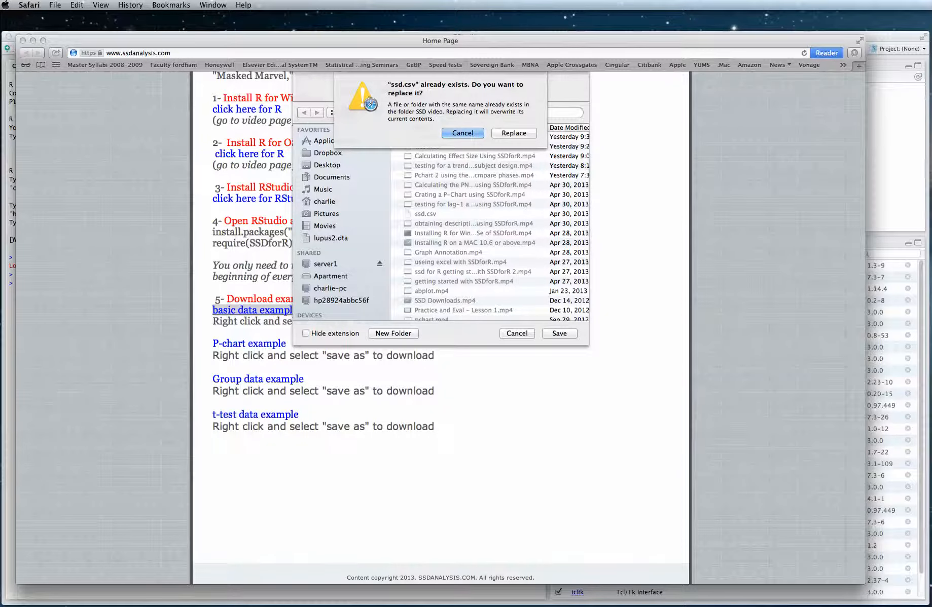
click(514, 133)
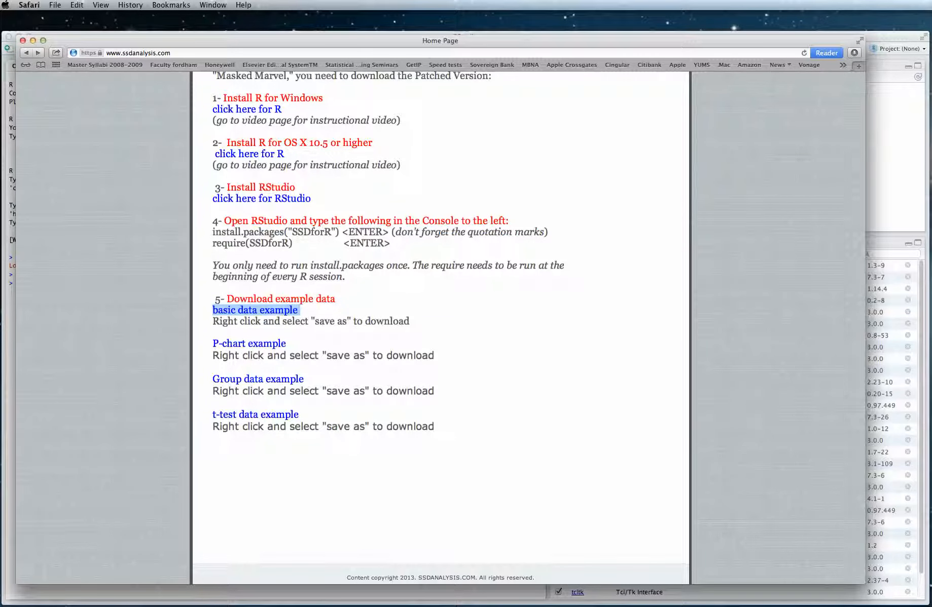
Return to RStudio and import ssd.csv from the Desktop with Getcsv()
click(32, 41)
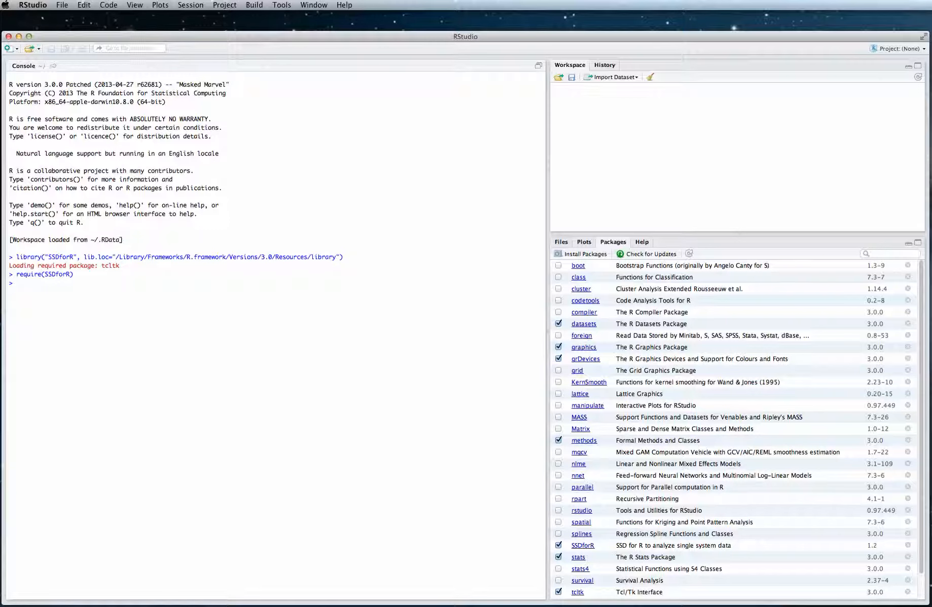
text(etcsv()
key(Return)
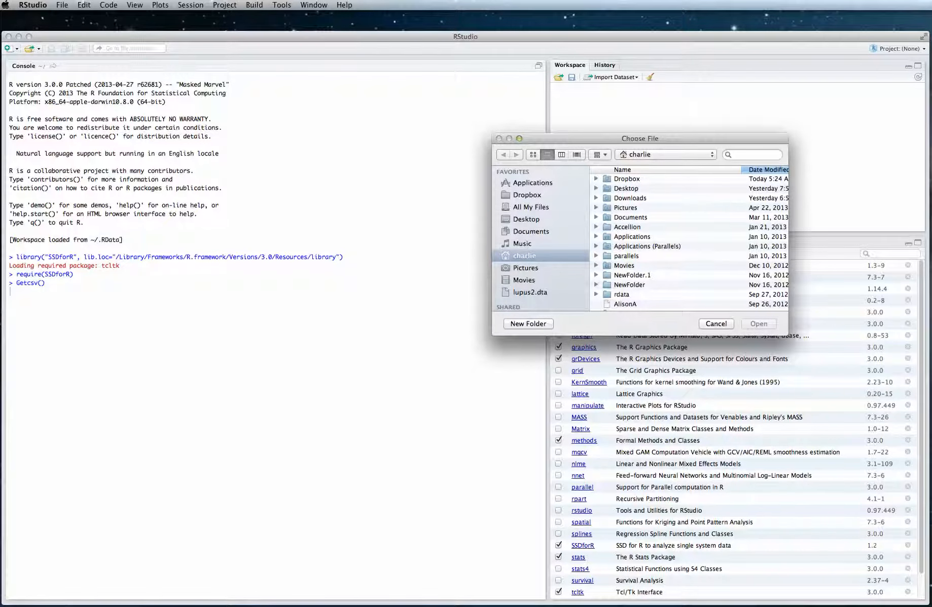
click(526, 220)
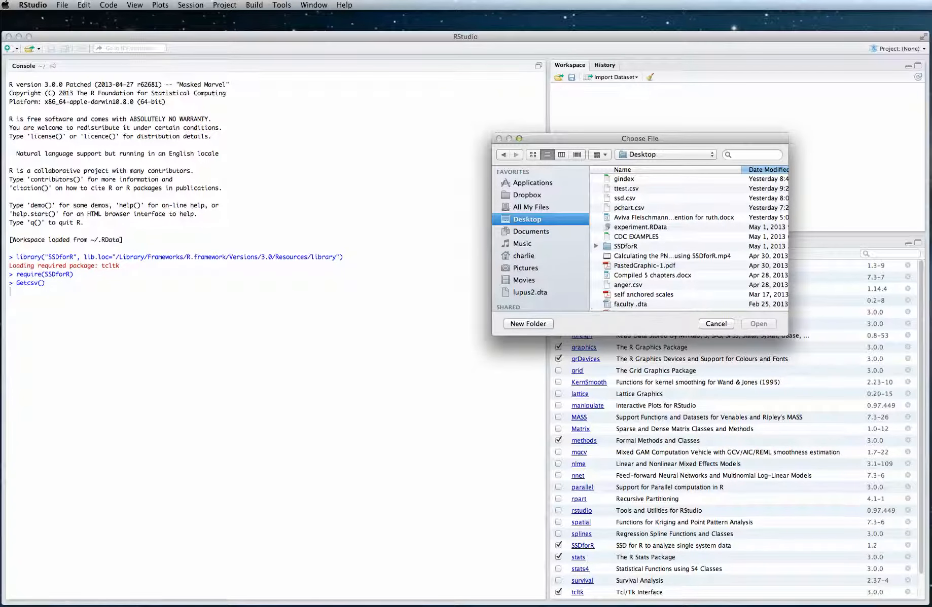
click(624, 198)
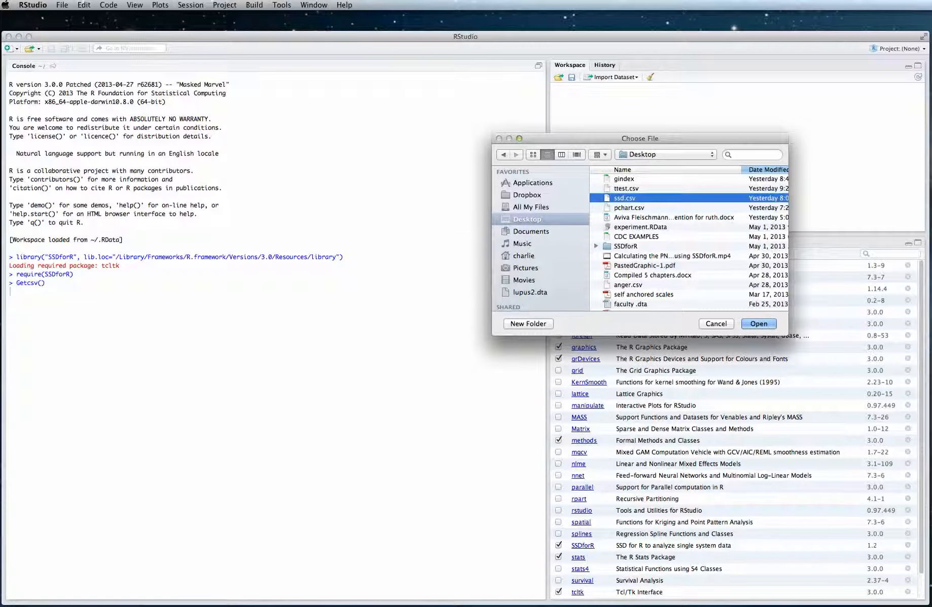
key(Return)
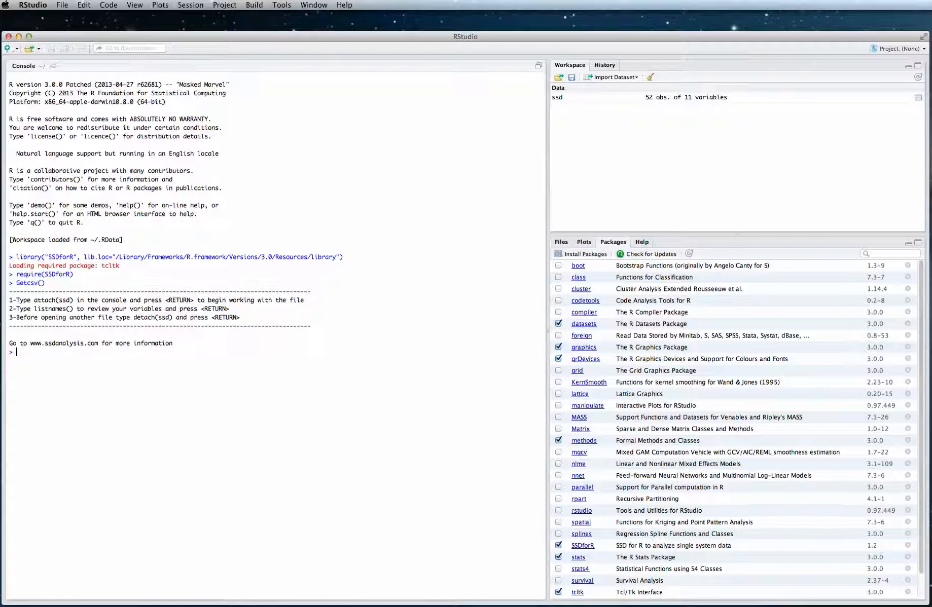
Attach the imported ssd data set with attach(ssd)
text(a)
text(ttach)
text(()
text(ssd)
List the data set's variable names with listnames() and with names(ssd)
text(ist)
text(names()
key(Return)
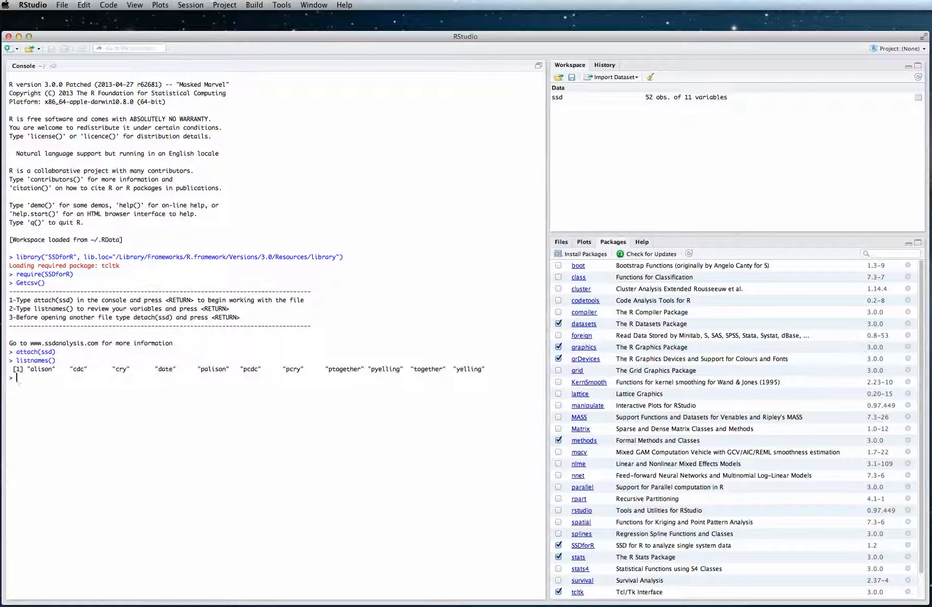
text(names(ssd)
key(Return)
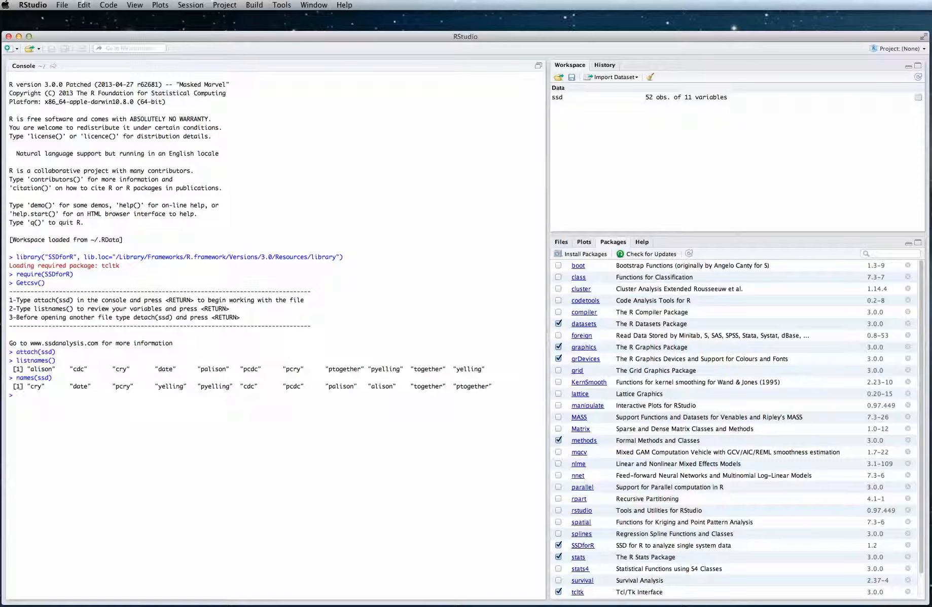
Set the graphic environment to two rows and one column with plotnum(2,1), and open the plotnum help page
text(plotnum(2,1)
key(Return)
click(582, 546)
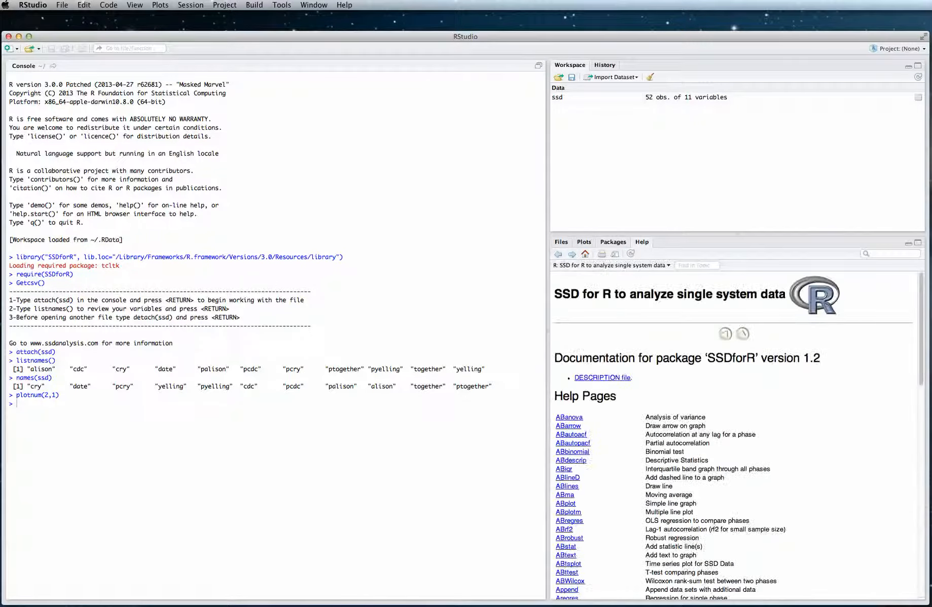
scroll(735, 436, down, 15)
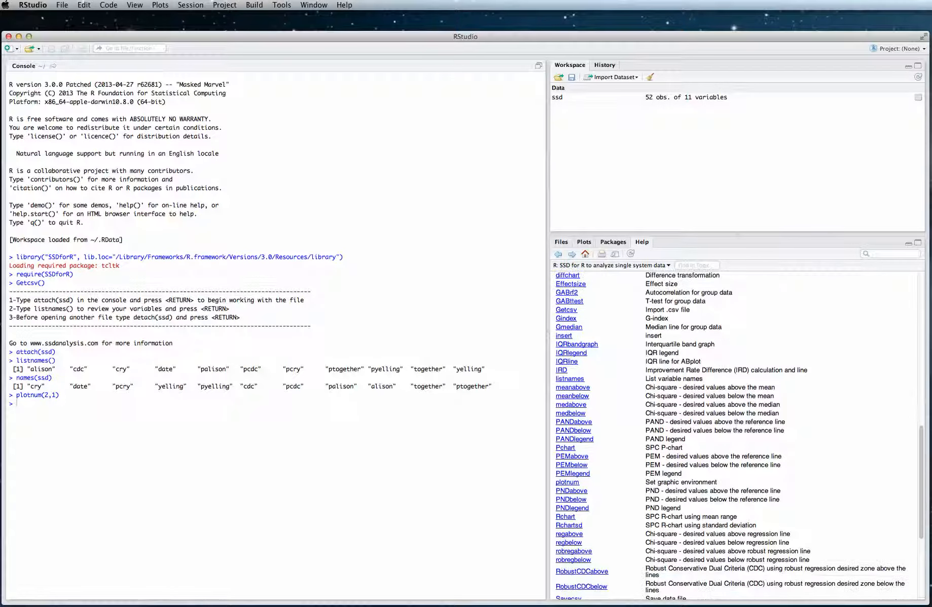
click(567, 482)
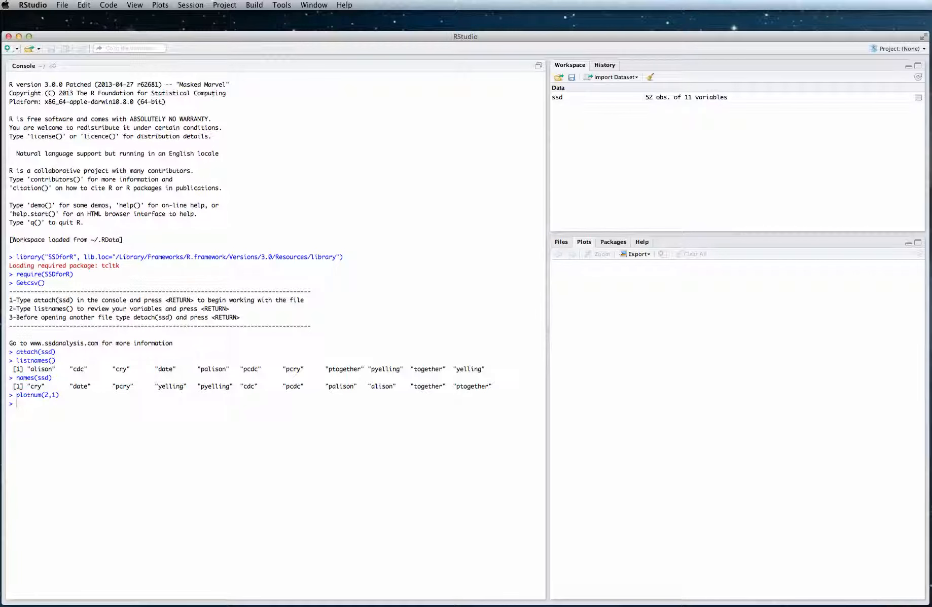
Resize the panes so that the plot area is wider and slightly taller
drag(548, 332, 497, 332)
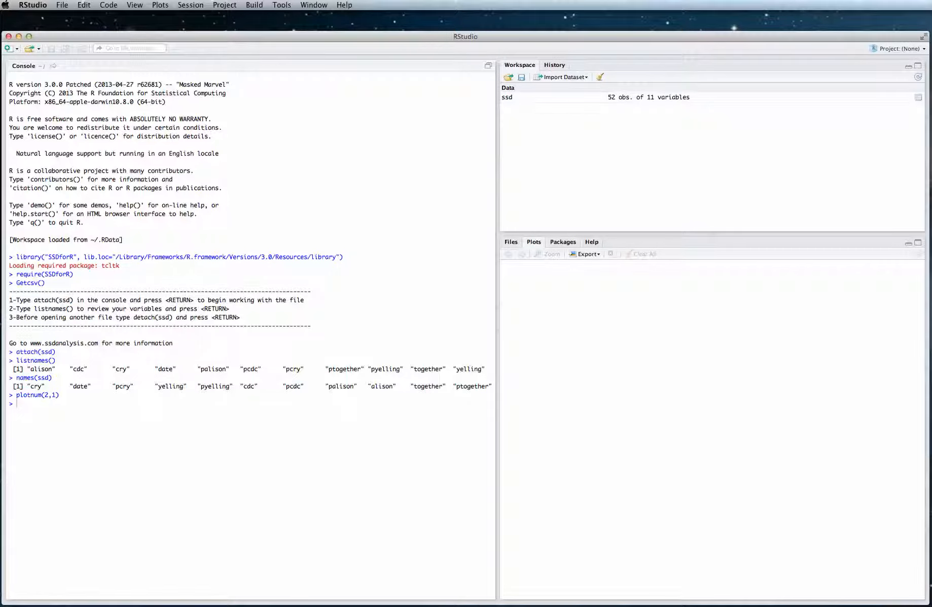
drag(712, 235, 712, 174)
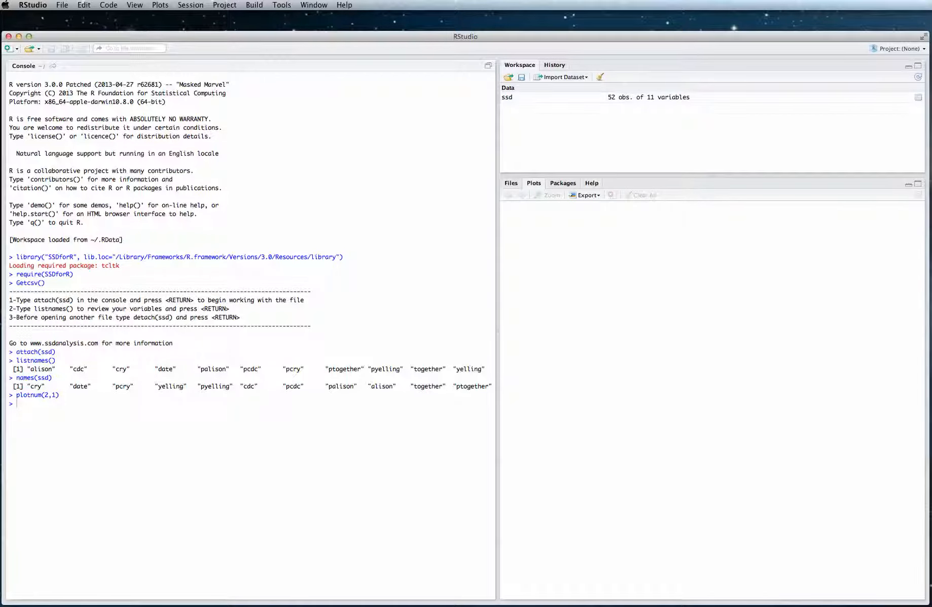
drag(712, 176, 712, 219)
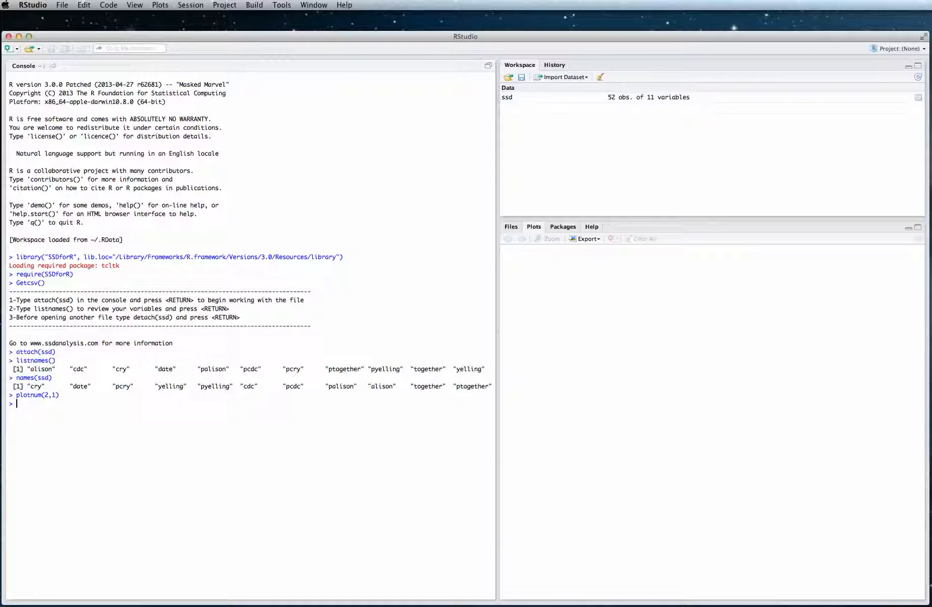
Graph cry by phase with ABplotm(cry,pcry,"days","amount","Crying"), consulting the ABplotm help page for the label and title arguments
text(Bplotm(cry,pcr)
key(ctrl+3)
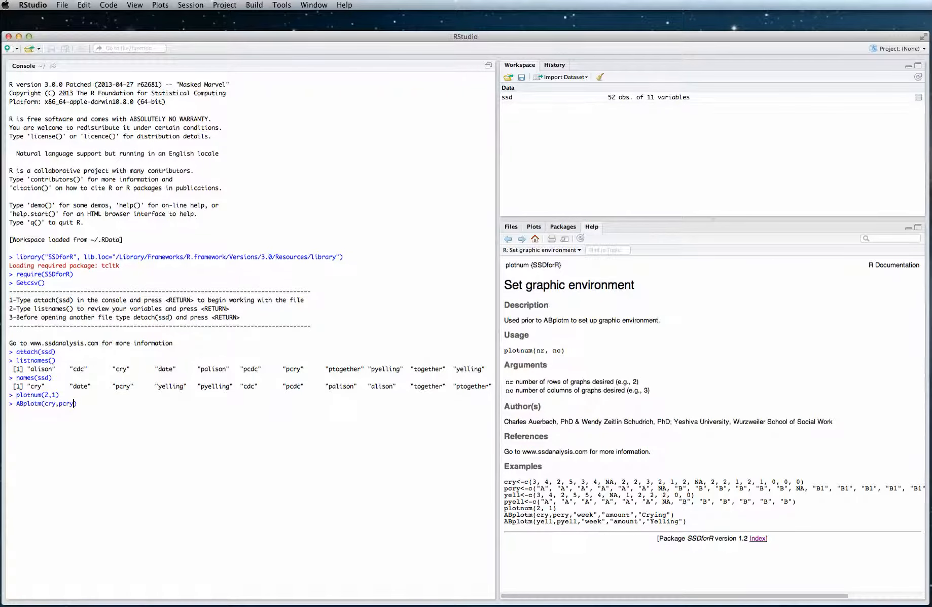
click(757, 538)
scroll(710, 431, down, 5)
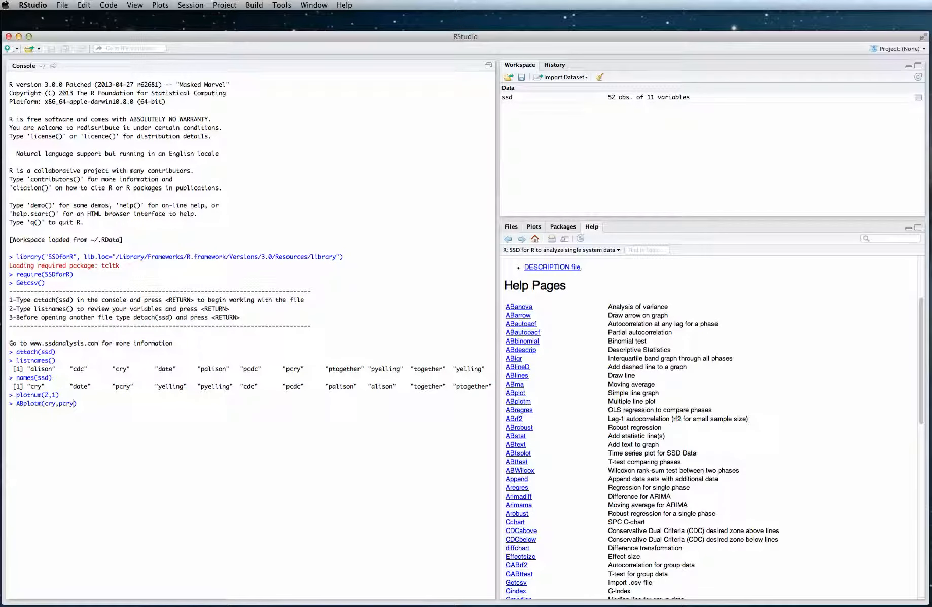
scroll(709, 428, down, 1)
click(517, 393)
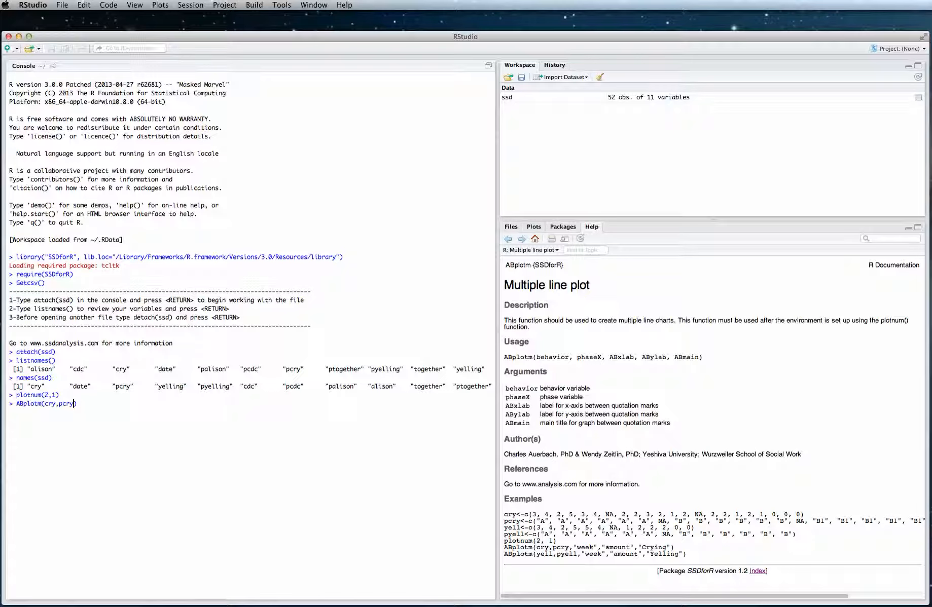
text(,"days","amount","Crying)
key(Return)
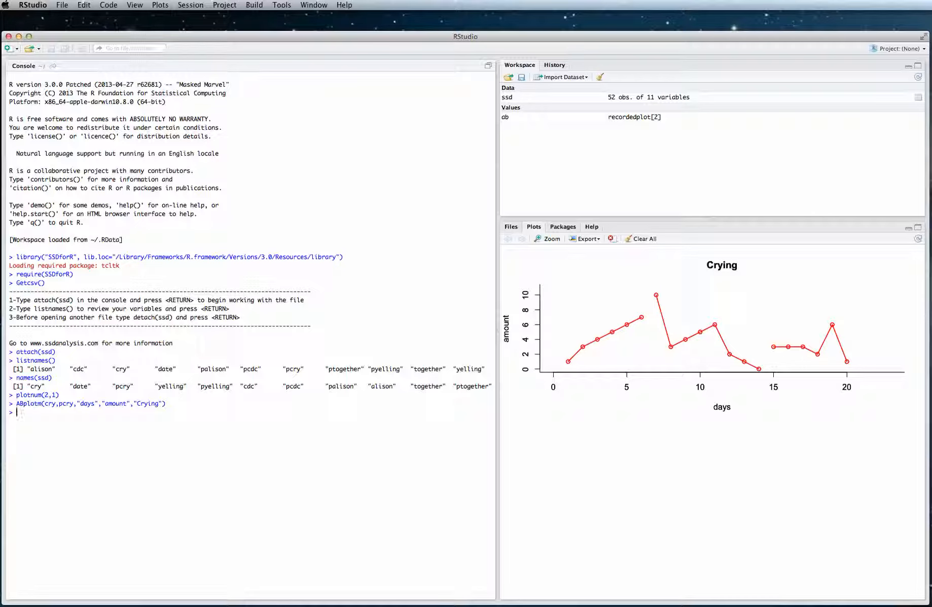
Print the values of the cry behavior variable and the pcry phase variable in the console
text(cry)
key(Return)
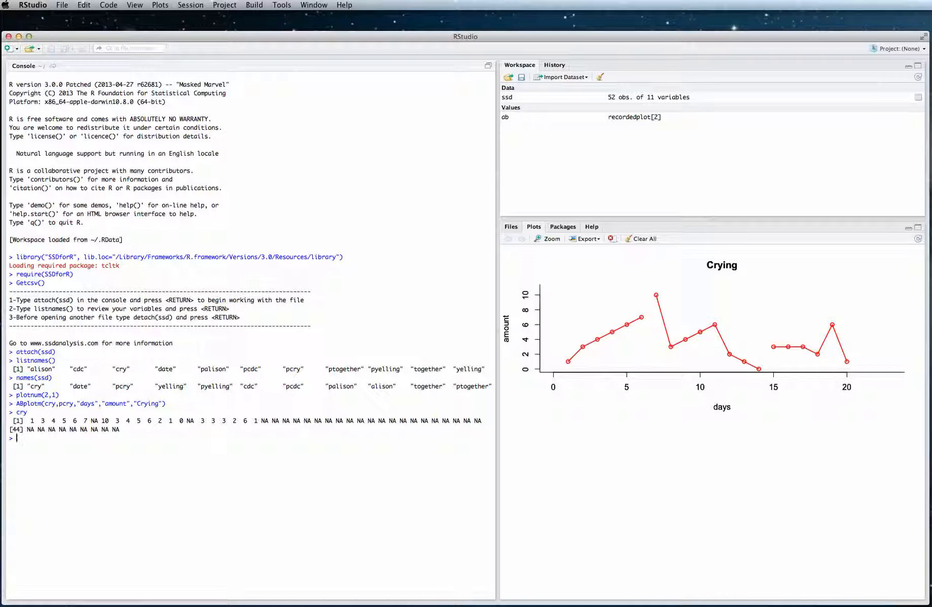
text(pcry)
key(Return)
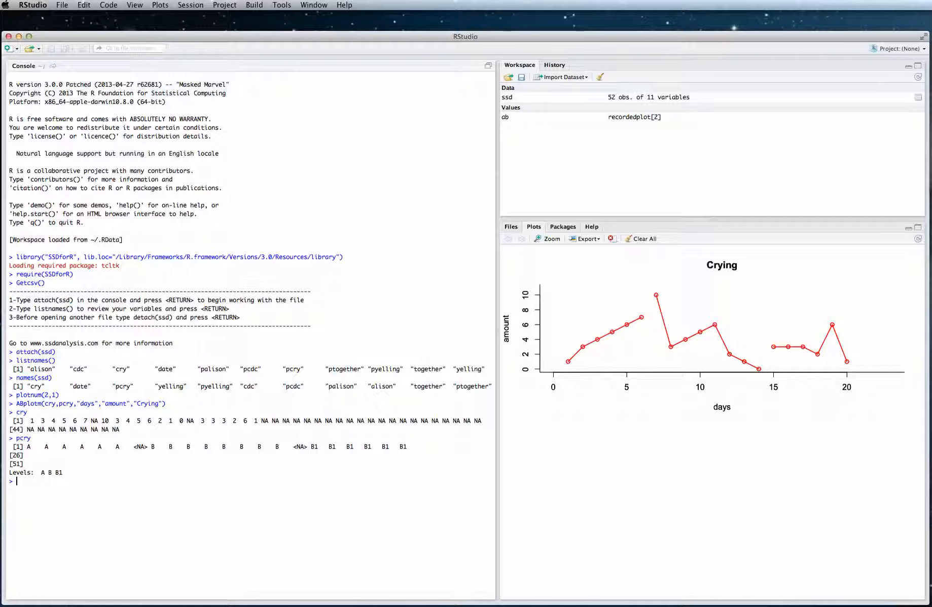
Try a vertical phase line at about day 7 on the Crying graph with ABlines(cry), and decline it with n
text(ABlines()
text(cry)
key(Return)
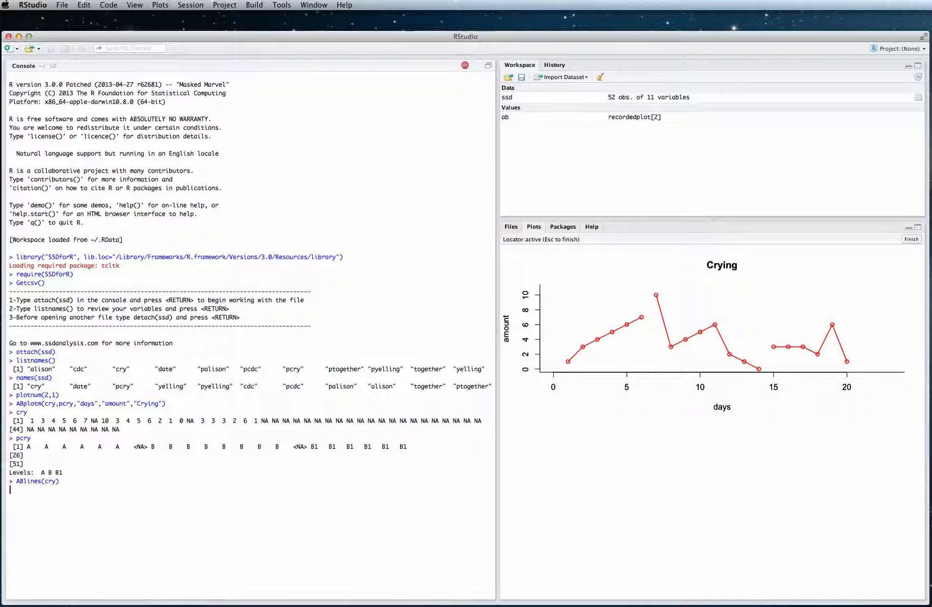
click(658, 337)
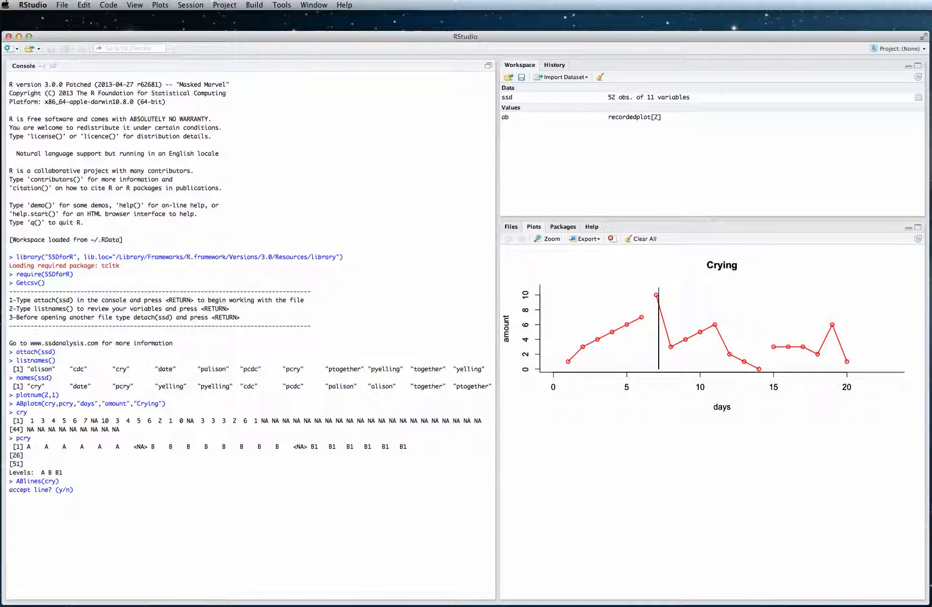
text(n)
key(Return)
Widen the plot pane and use ABlines(cry) to add a vertical phase line between days 6 and 7, accepting it with y
drag(497, 331, 436, 331)
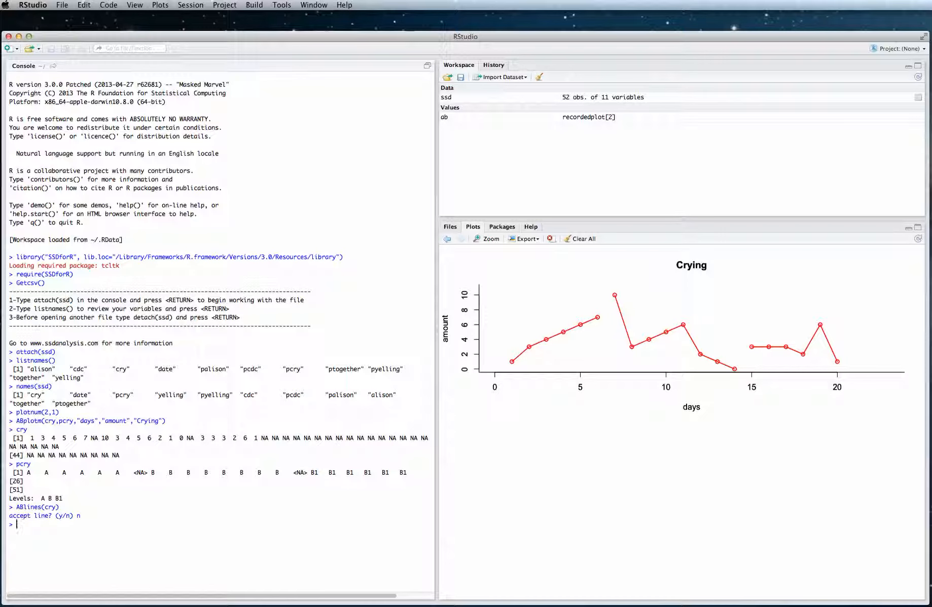
key(Up)
key(Return)
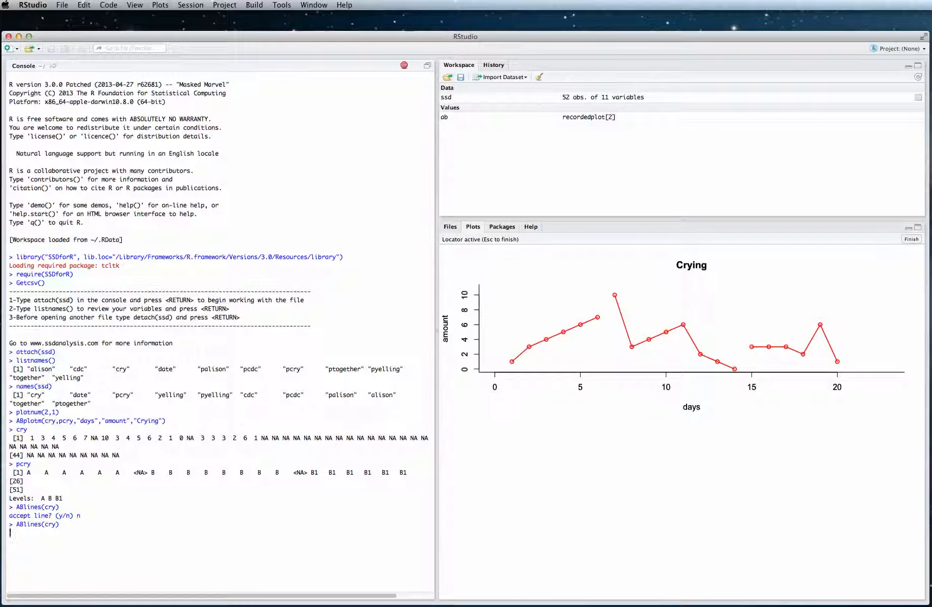
click(608, 329)
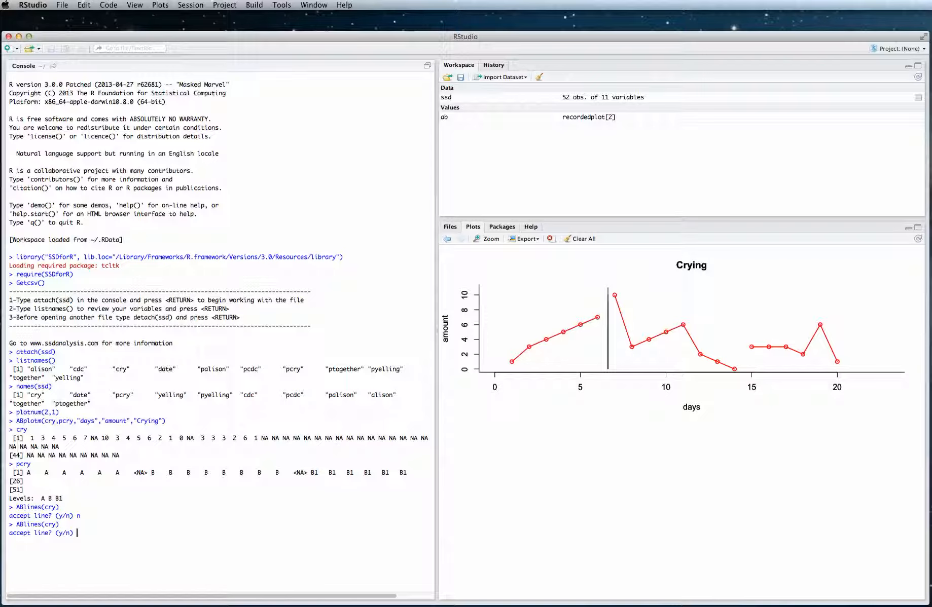
text(y)
Run ABlines(cry) again to add a second vertical phase line between days 14 and 15 on the Crying graph, accepting it with y
key(Up)
key(Return)
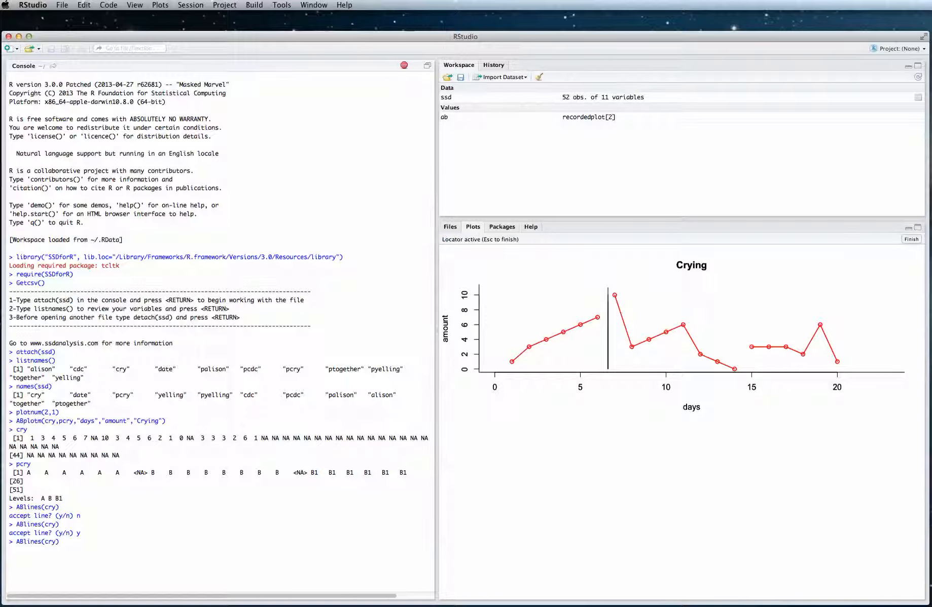
click(741, 329)
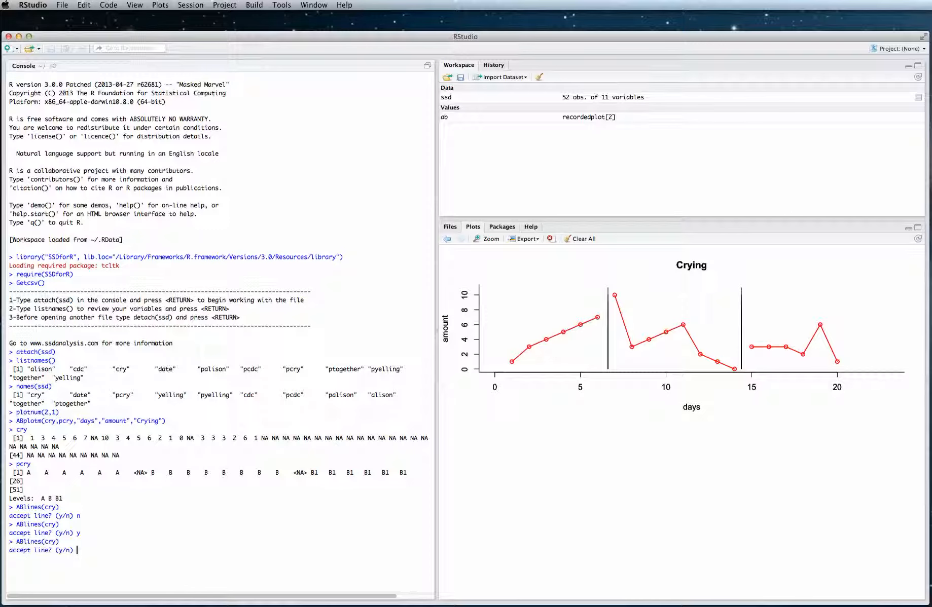
text(y)
key(Return)
Graph yelling by phase below the Crying chart with ABplotm(yelling,pyelling,"days","amount","Yelling")
text(ABplotm(yelling,pyelling,")
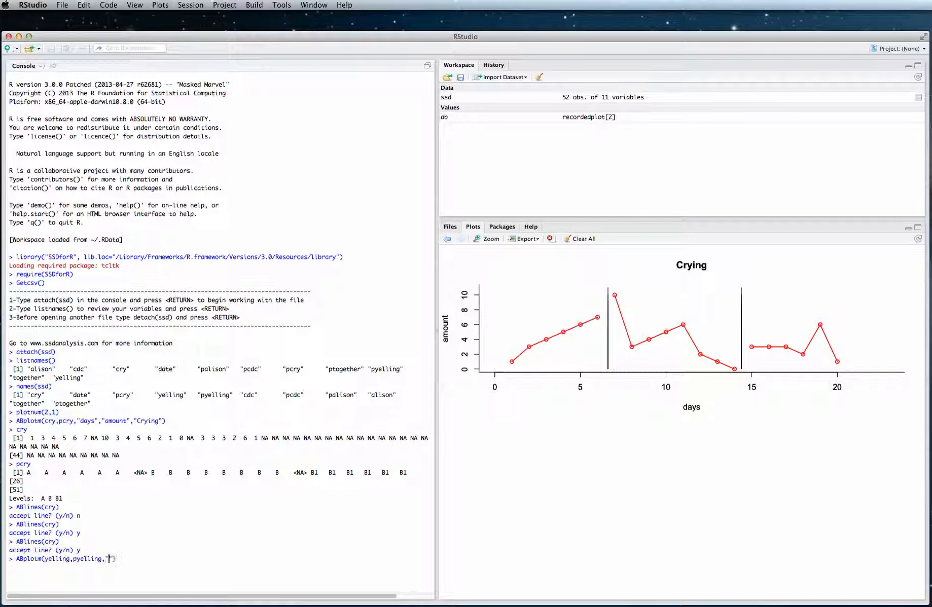
text(days","amount","Yelling)
key(Return)
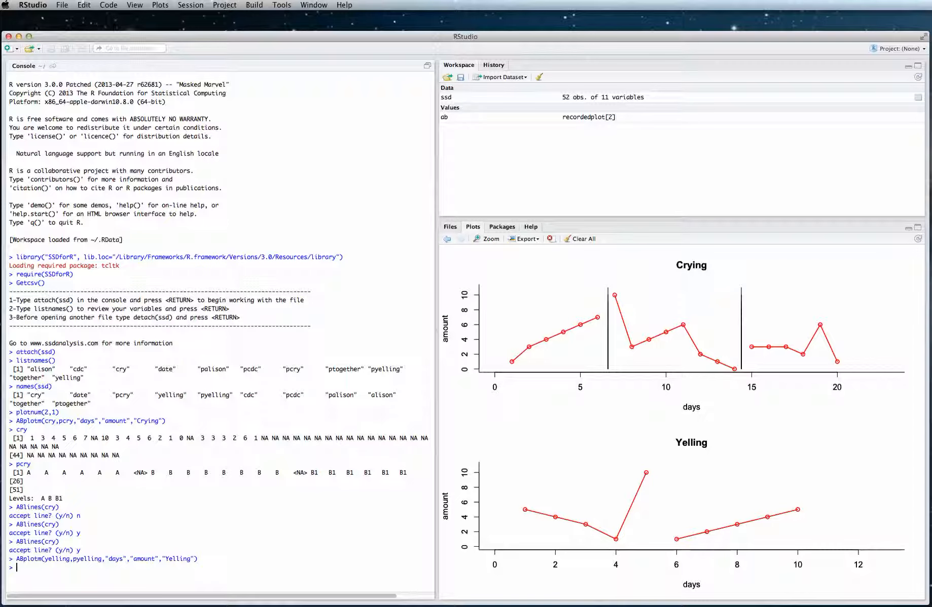
Try a vertical phase line just after day 5 on the Yelling graph with ABlines(yelling), and decline it with n
text(ABlines(yelling)
key(Return)
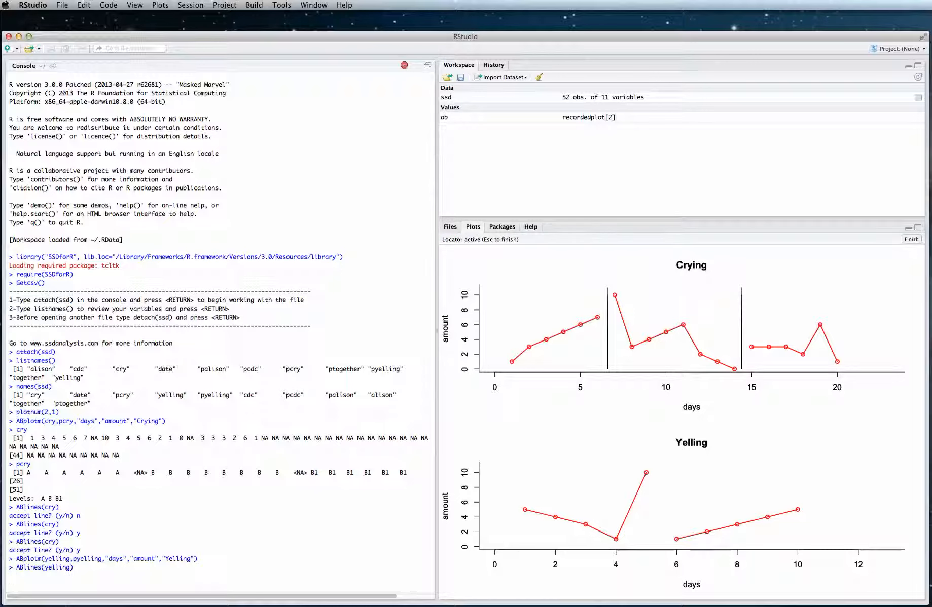
click(649, 507)
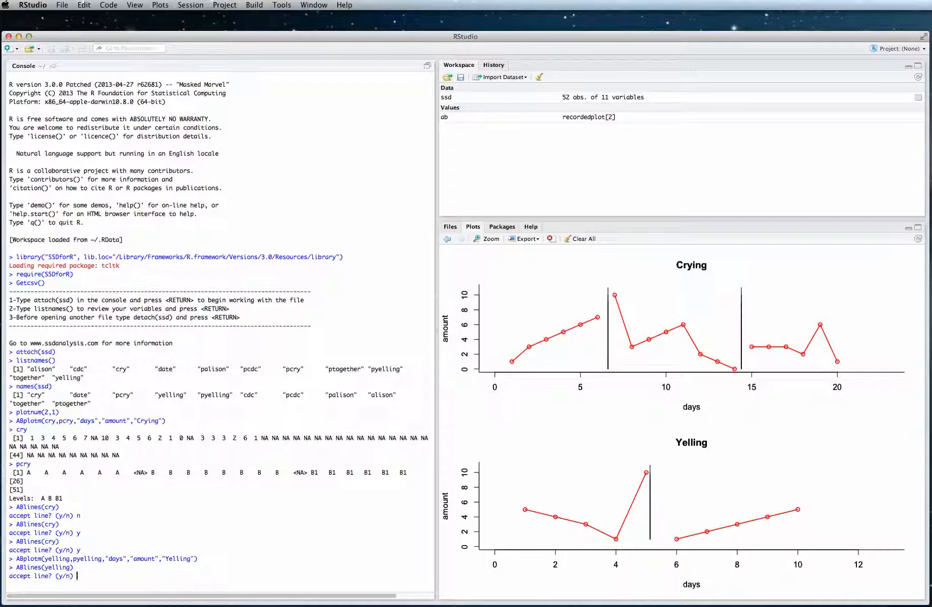
text(n)
key(Return)
Rerun ABlines(yelling) and place a vertical phase line about midway between days 5 and 6 on the Yelling graph
key(Up)
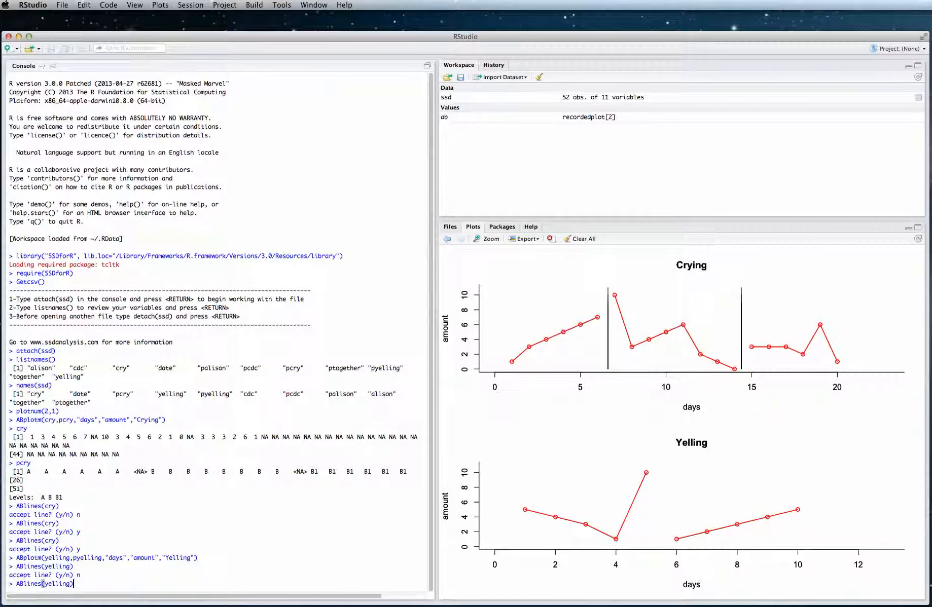
key(Return)
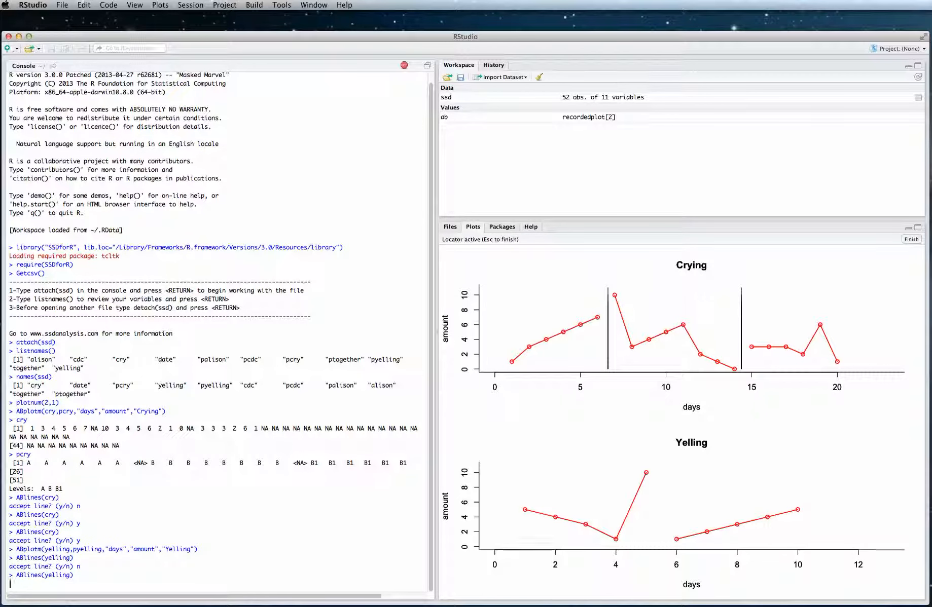
click(659, 530)
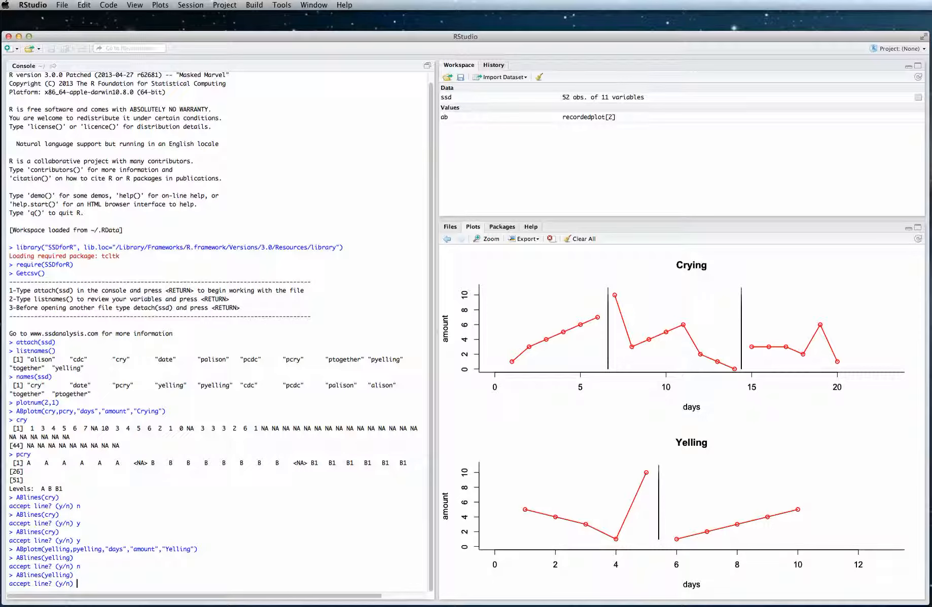
Copy the combined Crying and Yelling plot to the clipboard, and accept the pending Yelling phase line with y
click(524, 239)
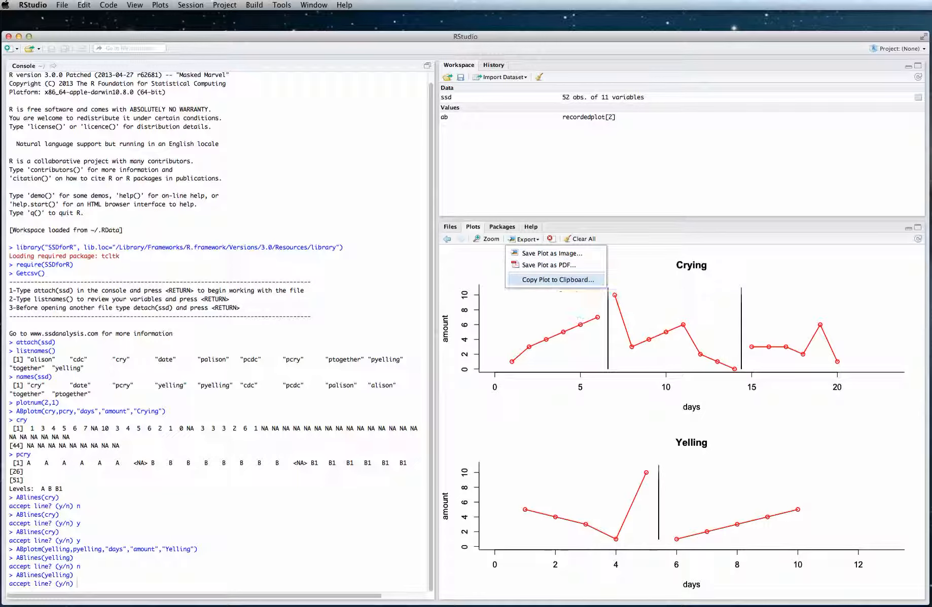
click(557, 279)
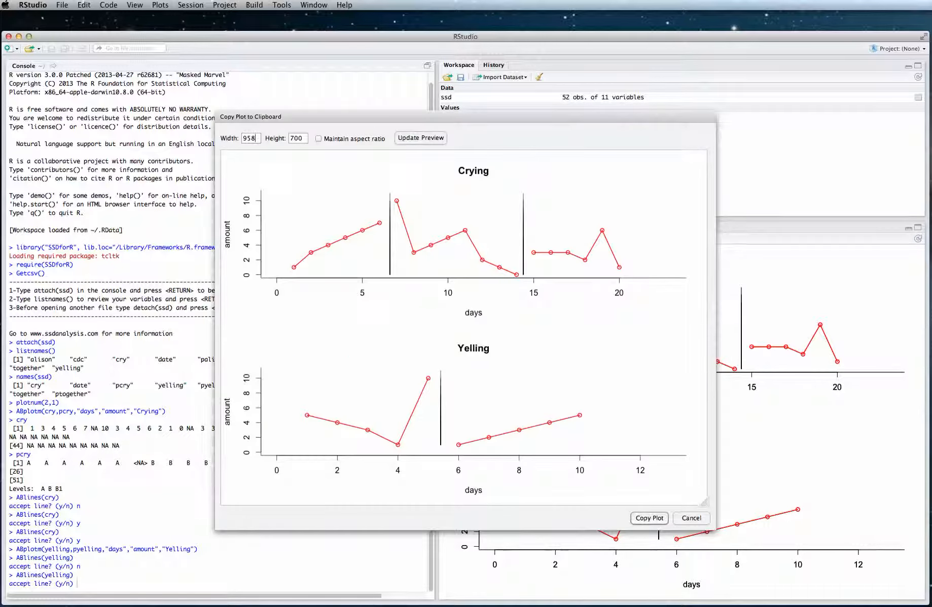
click(649, 518)
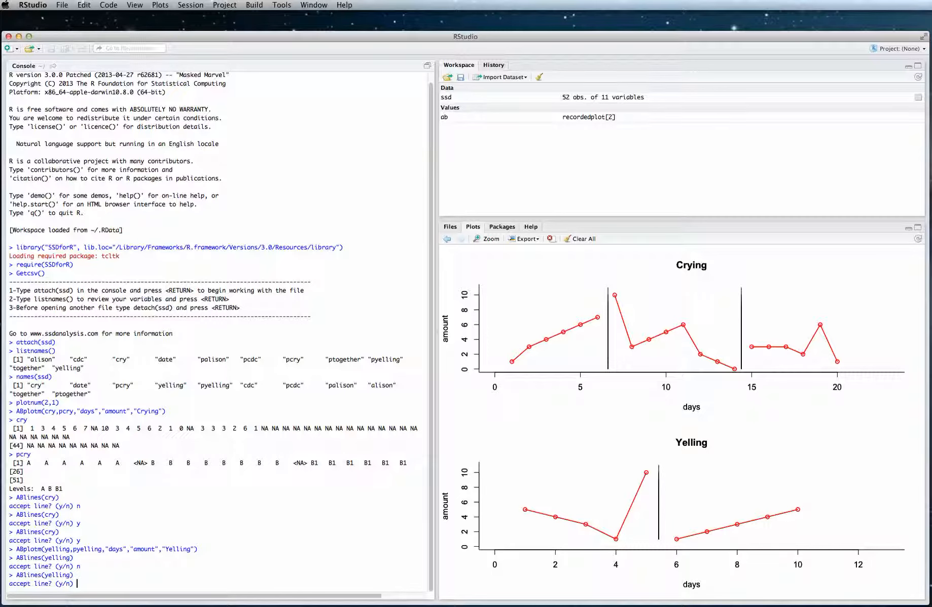
text(y)
key(Return)
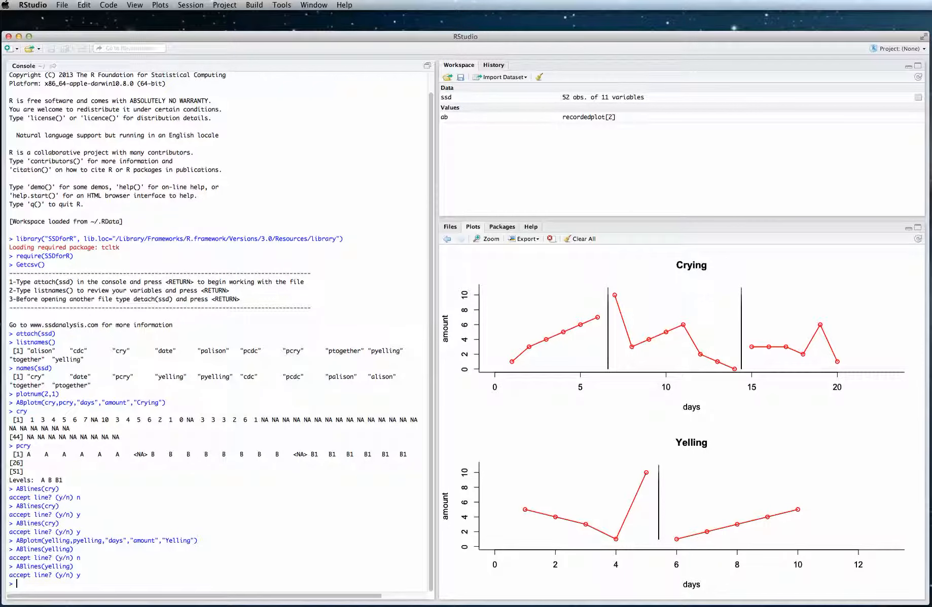